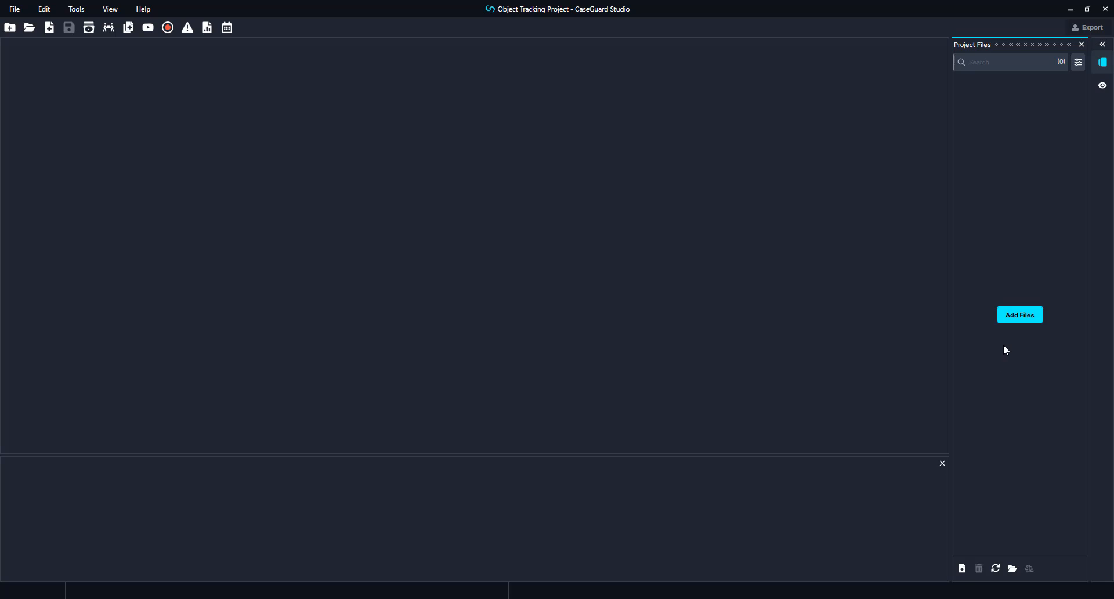
Import girls_walking_manvidasset.mp4 and police-arrest.mp4 into the project and hide the audio waveform.
left_click(1010, 319)
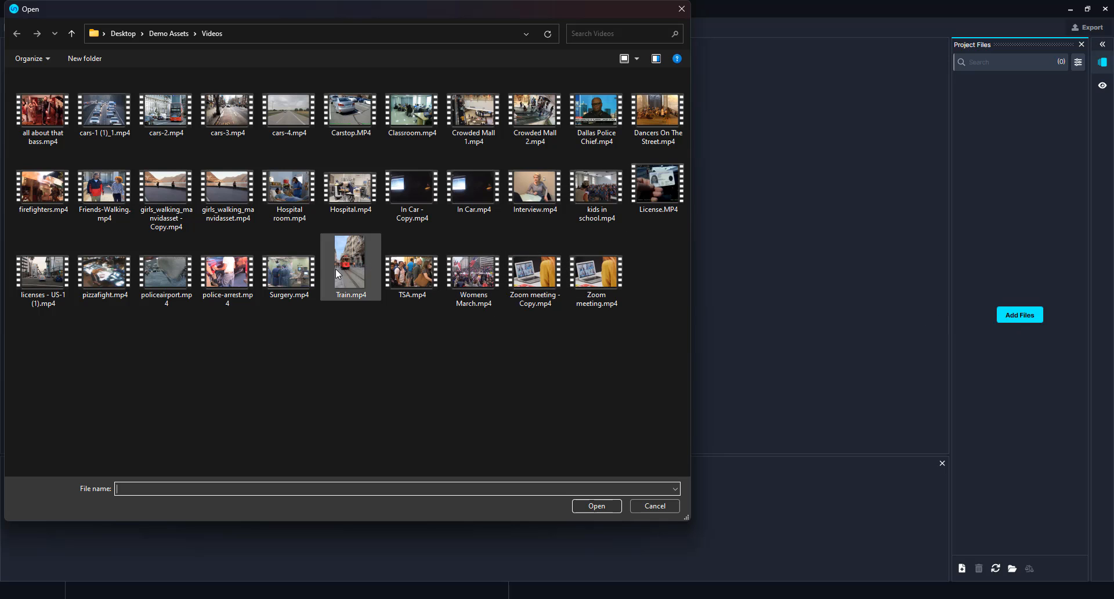
left_click(240, 214)
left_click(598, 507)
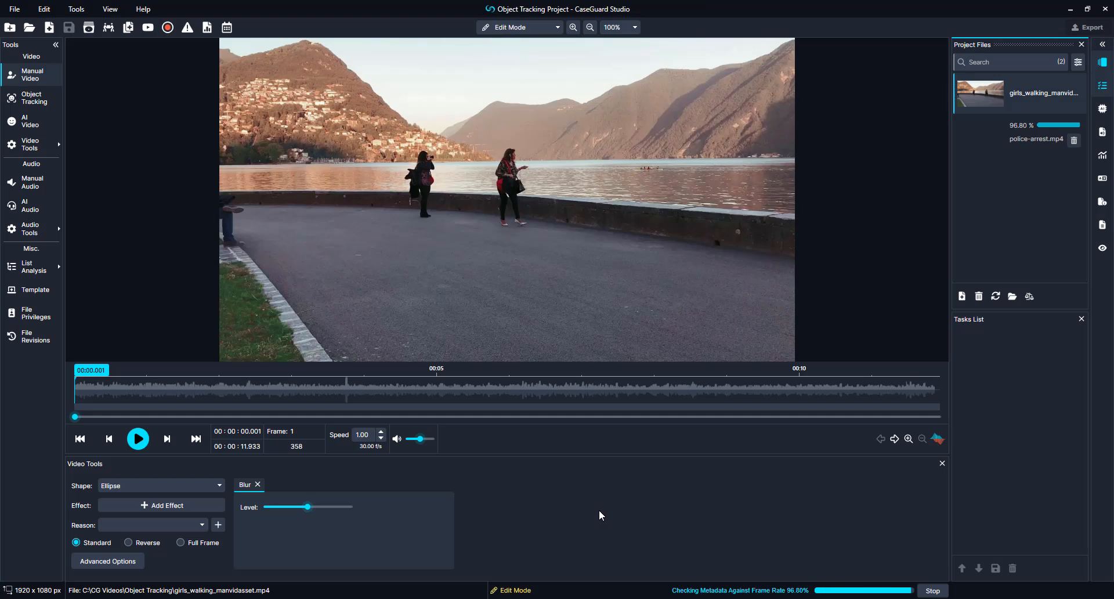
left_click(938, 438)
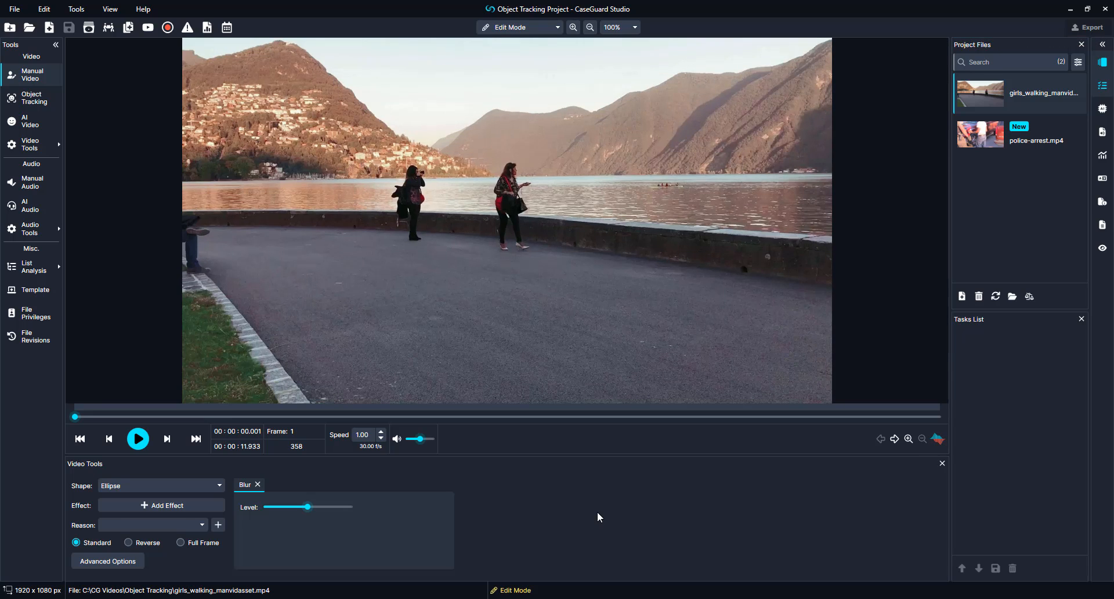
Activate Object Tracking and replace the Blur effect with Adaptive Blur.
left_click(20, 101)
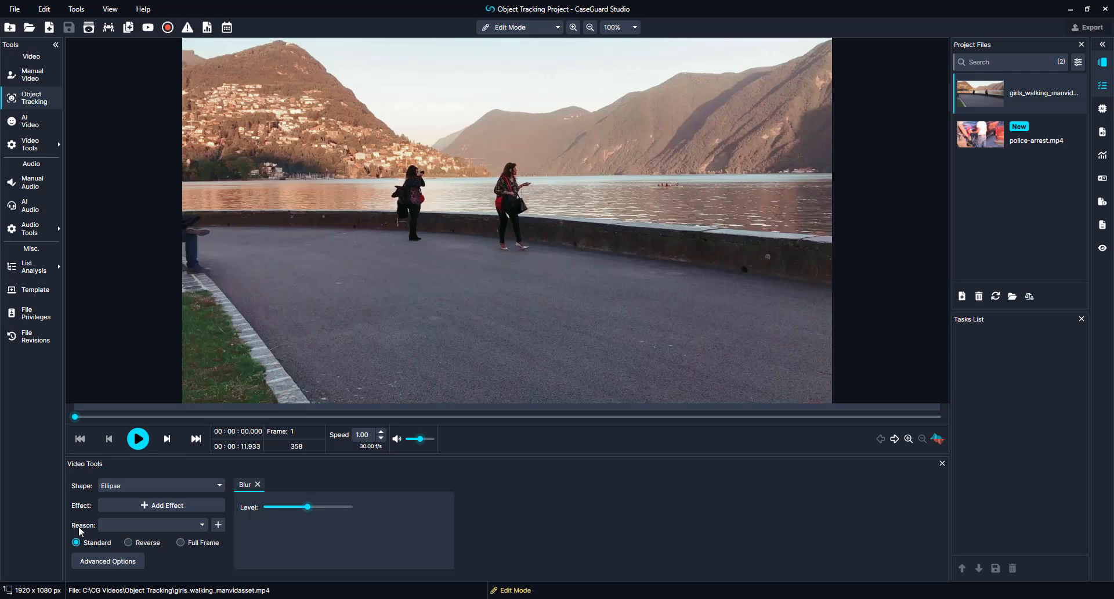
left_click(120, 507)
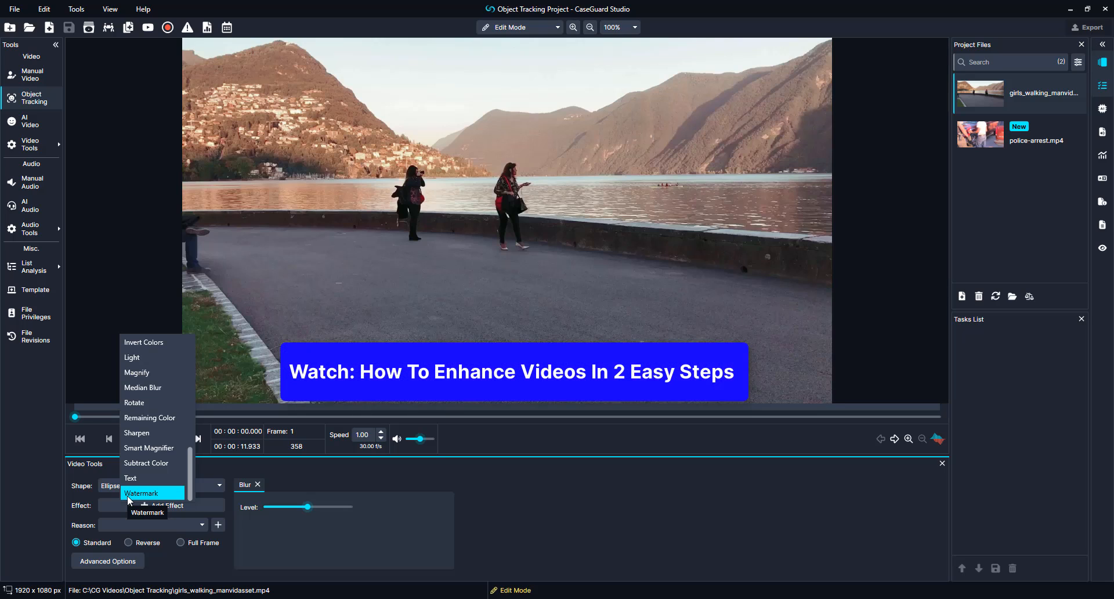
scroll(128, 498, "up", 2)
scroll(129, 500, "up", 4)
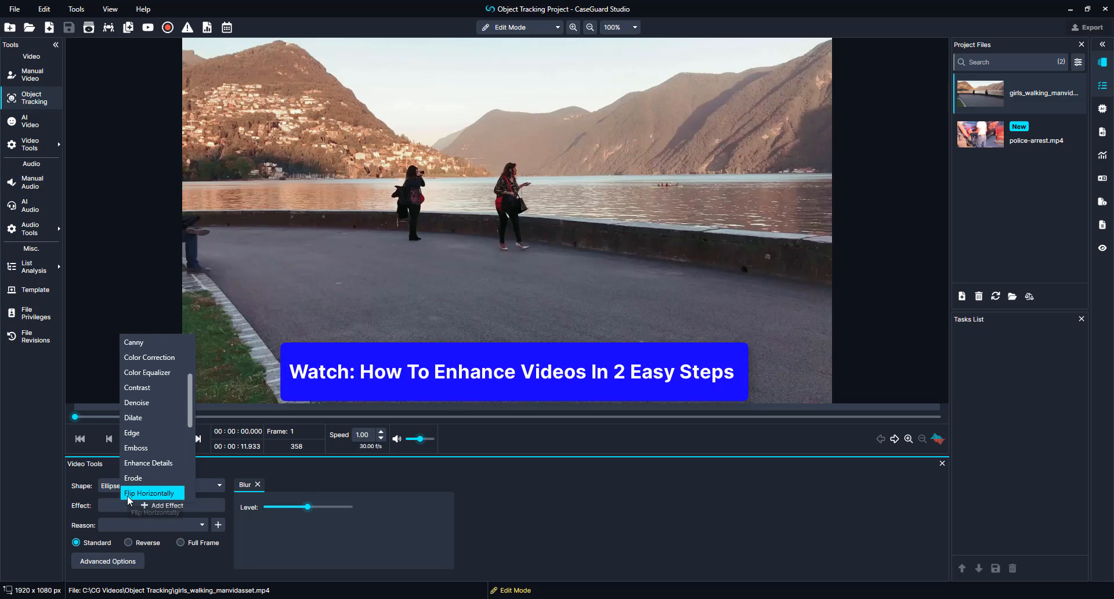
scroll(128, 500, "up", 1)
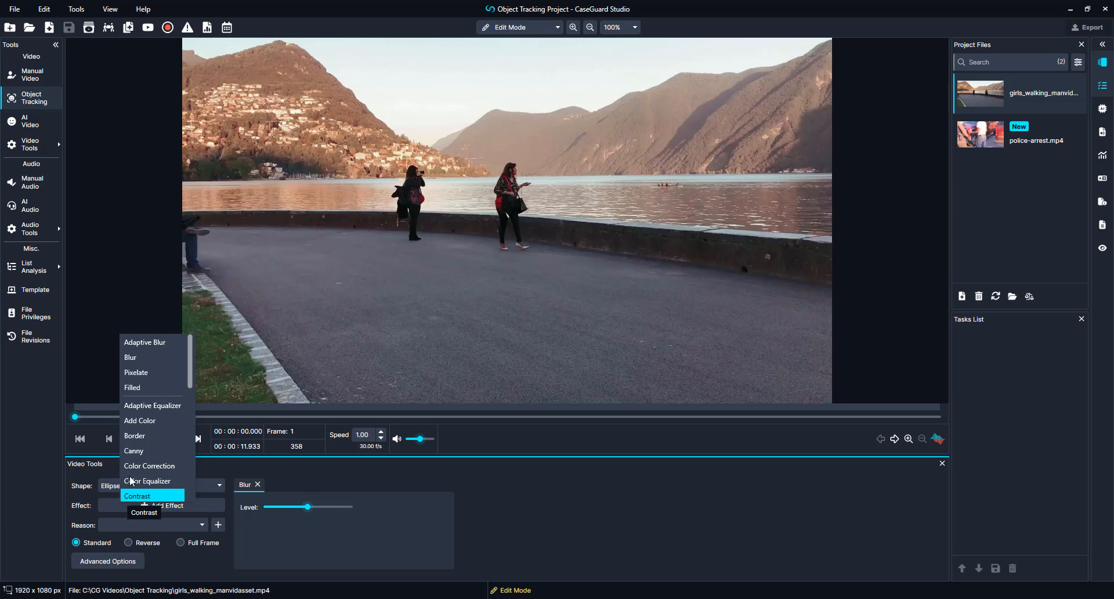
left_click(143, 343)
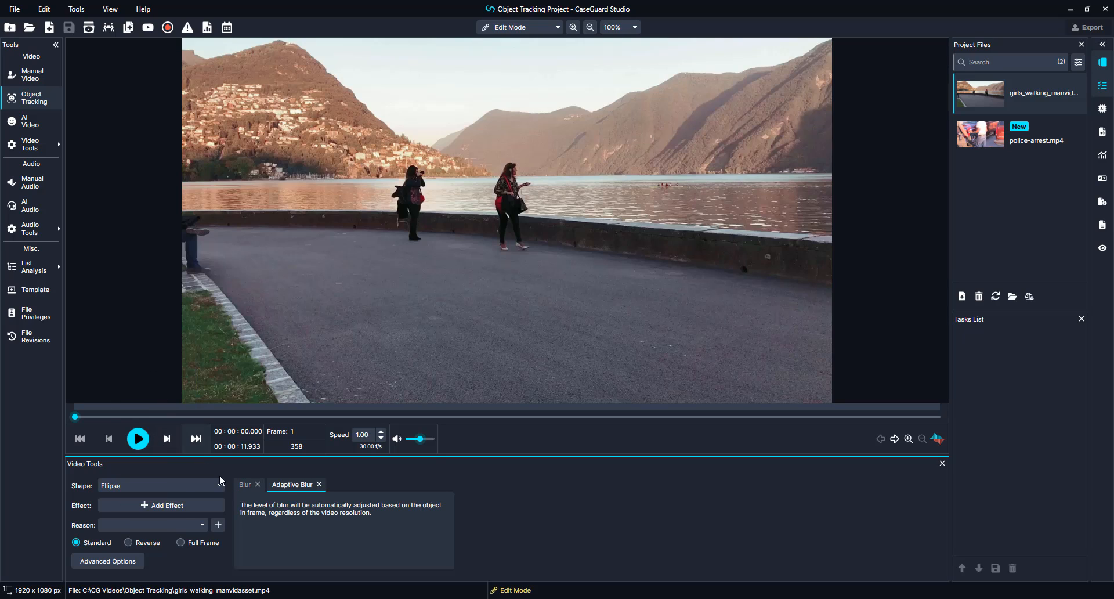
left_click(257, 484)
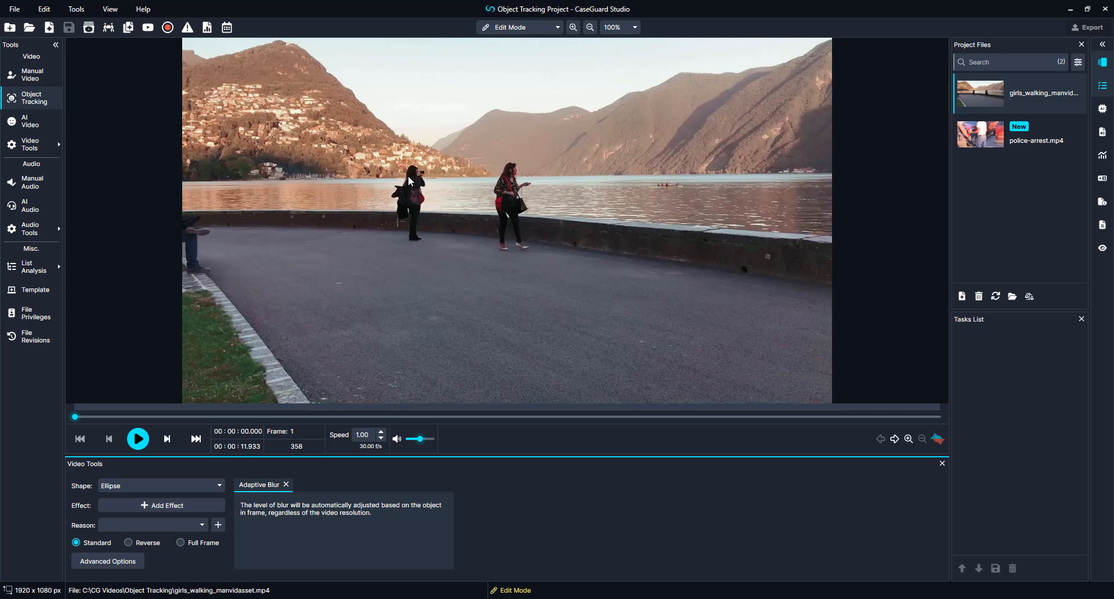
Mark both women's heads with ellipses and track them through playback up to frame 233.
left_click_drag(403, 163, 424, 185)
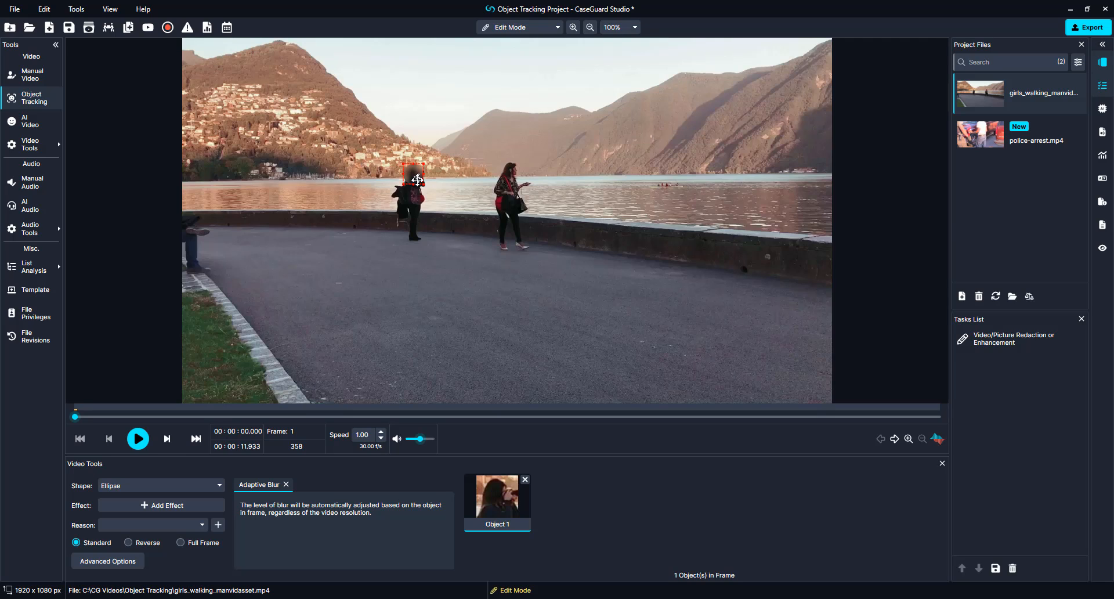
left_click_drag(502, 161, 518, 181)
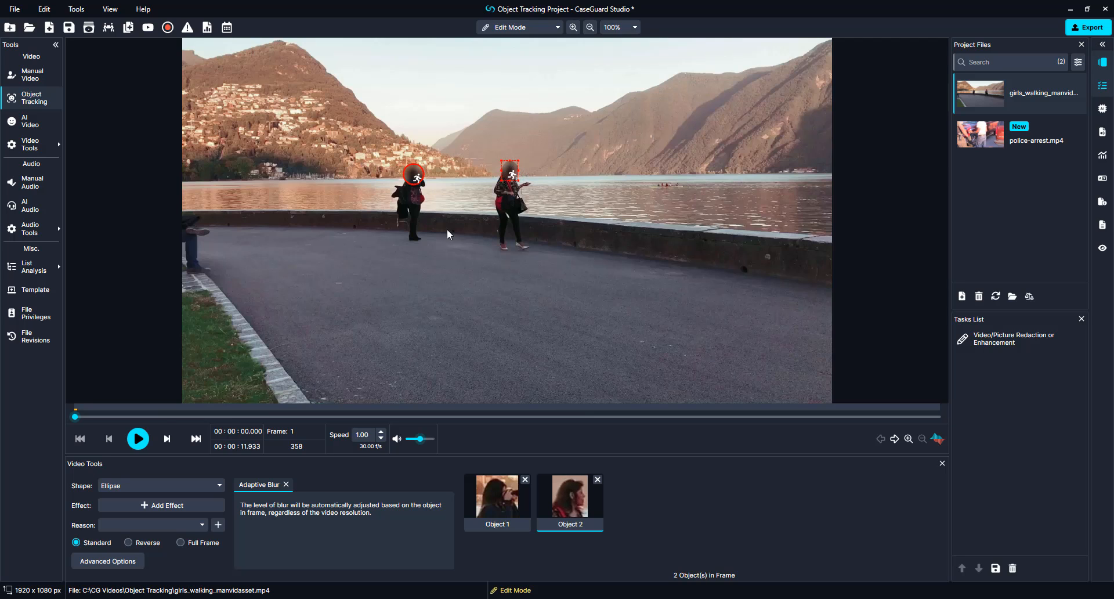
left_click(138, 440)
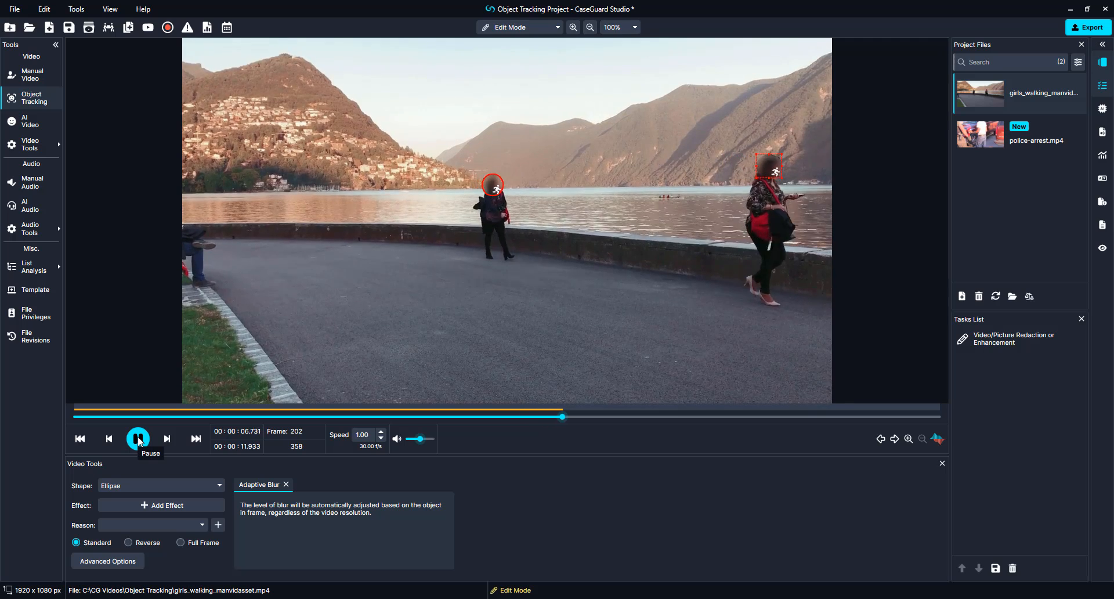
left_click(138, 438)
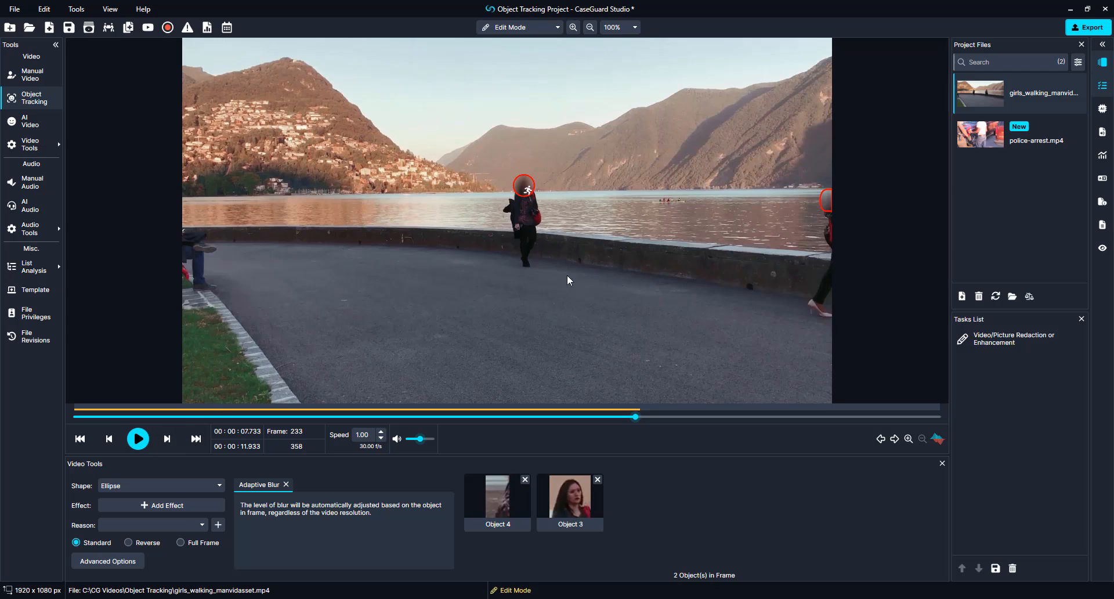
Delete the blur of the woman leaving the picture from the next frames and track the other woman to the video's end.
right_click(826, 205)
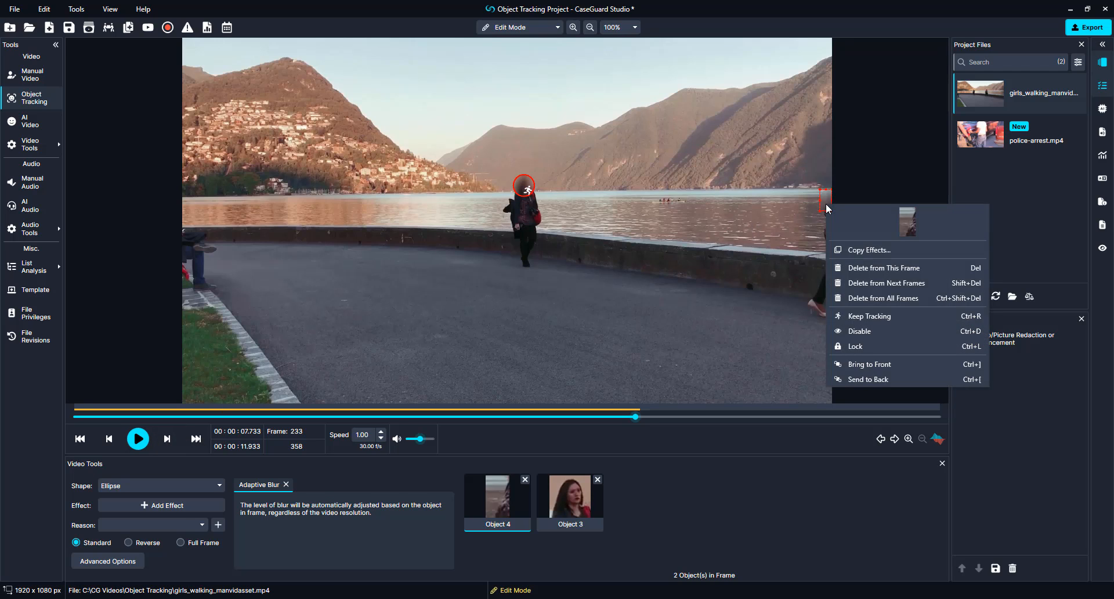
left_click(846, 283)
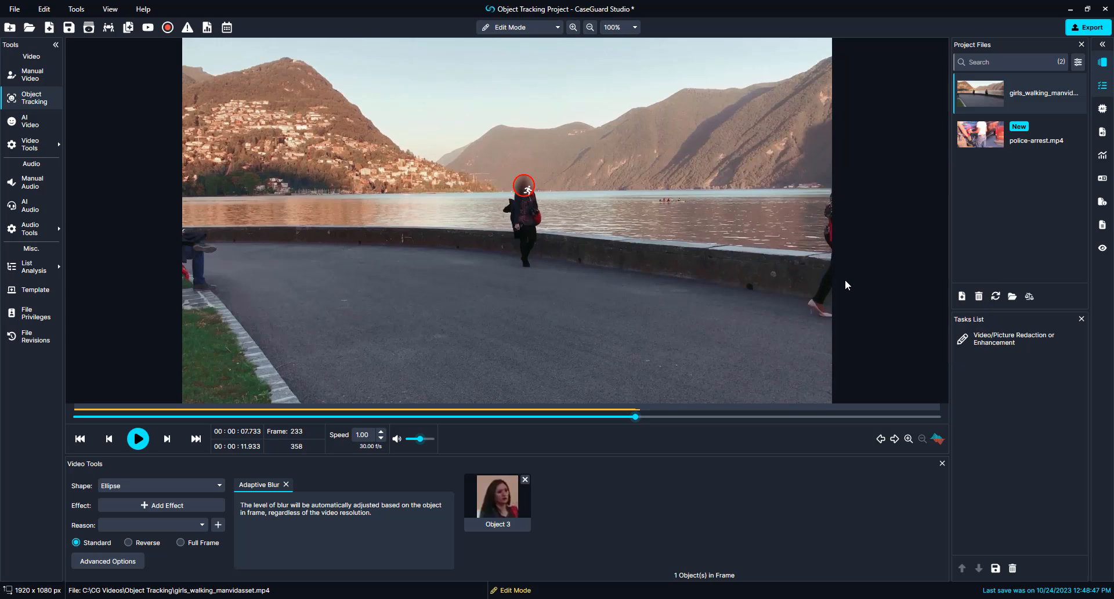
left_click(138, 440)
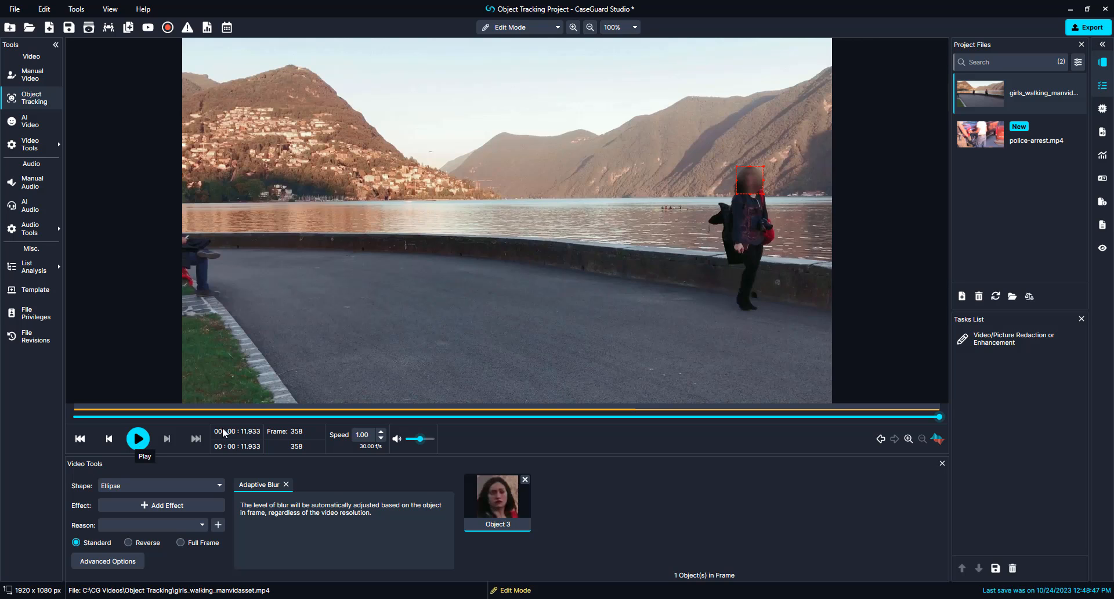
Open police-arrest.mp4 and run AI Automatic Detection on the whole file.
double_click(1032, 146)
left_click(580, 328)
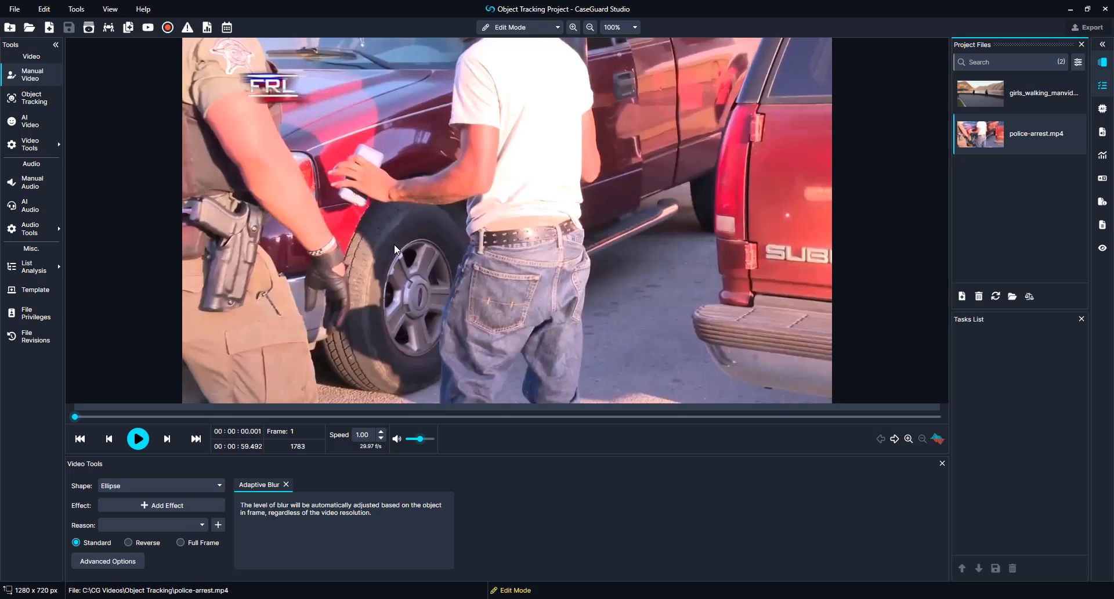
left_click(30, 121)
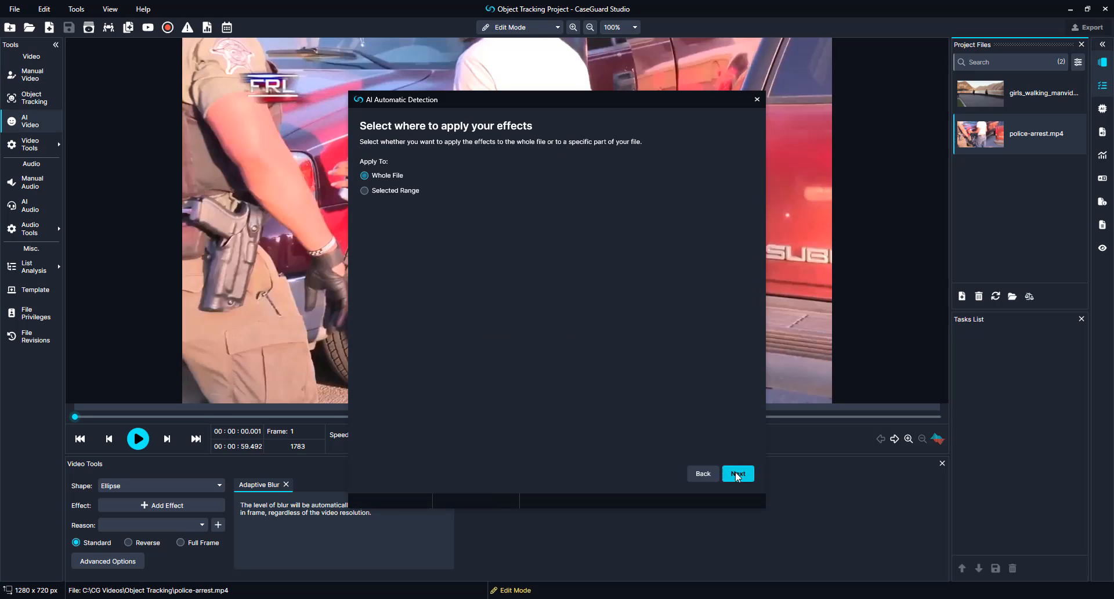
left_click(736, 471)
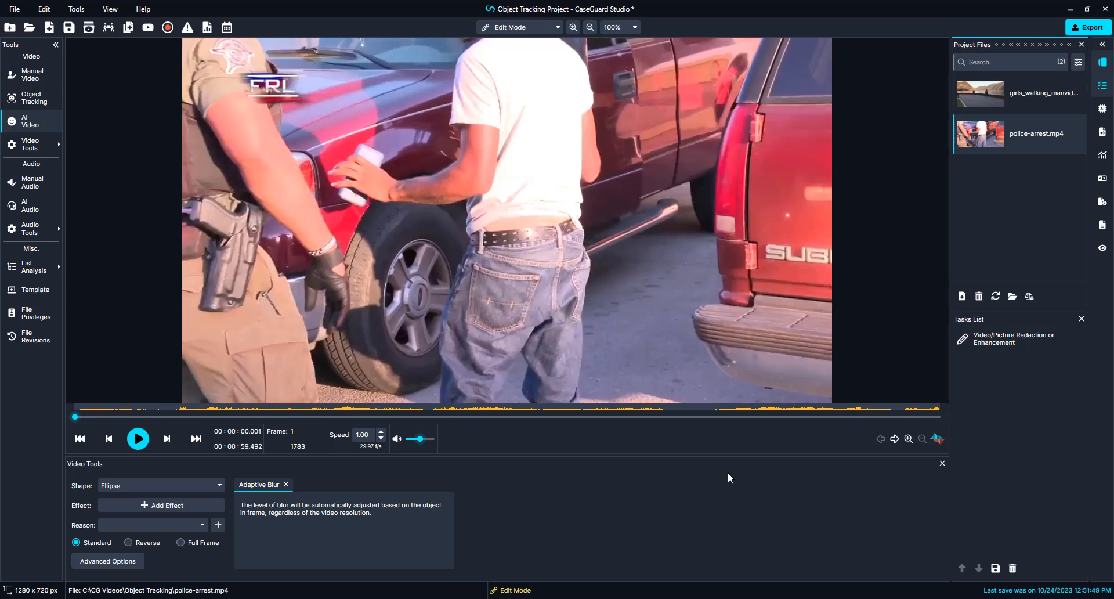
At frame 1215, replace Adaptive Blur with a red Border effect and set the shape to Rectangle.
left_click_drag(685, 418, 665, 421)
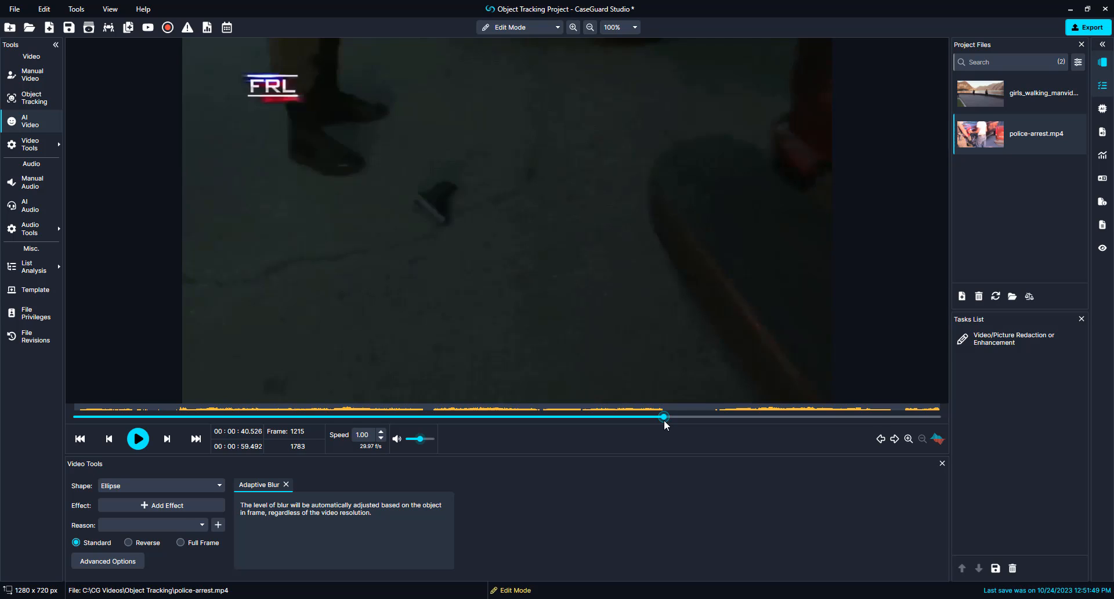
left_click(286, 485)
left_click(212, 488)
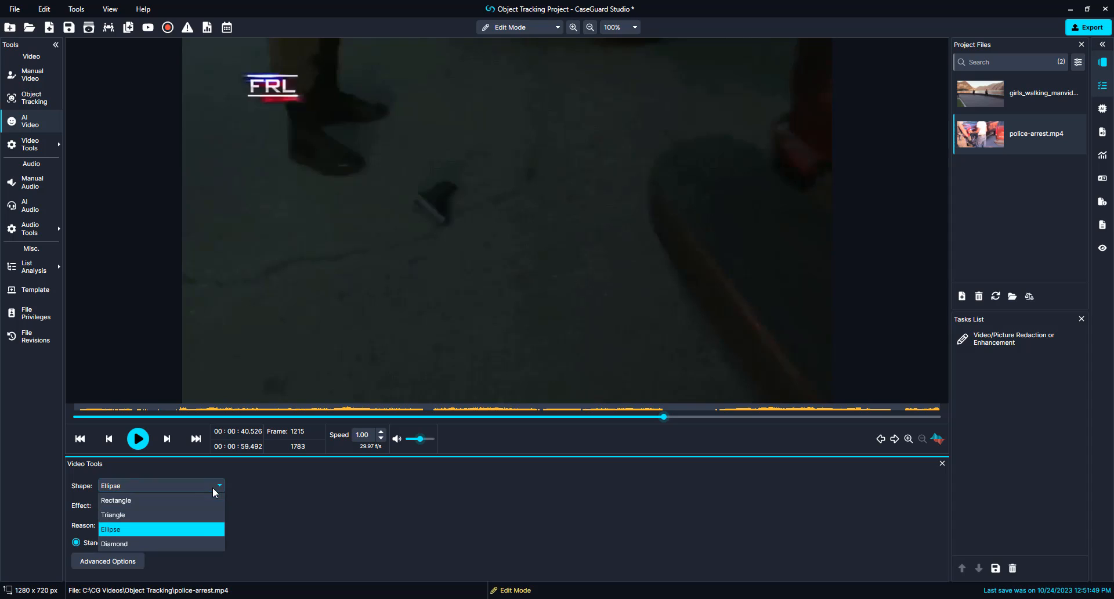
left_click(208, 501)
left_click(208, 504)
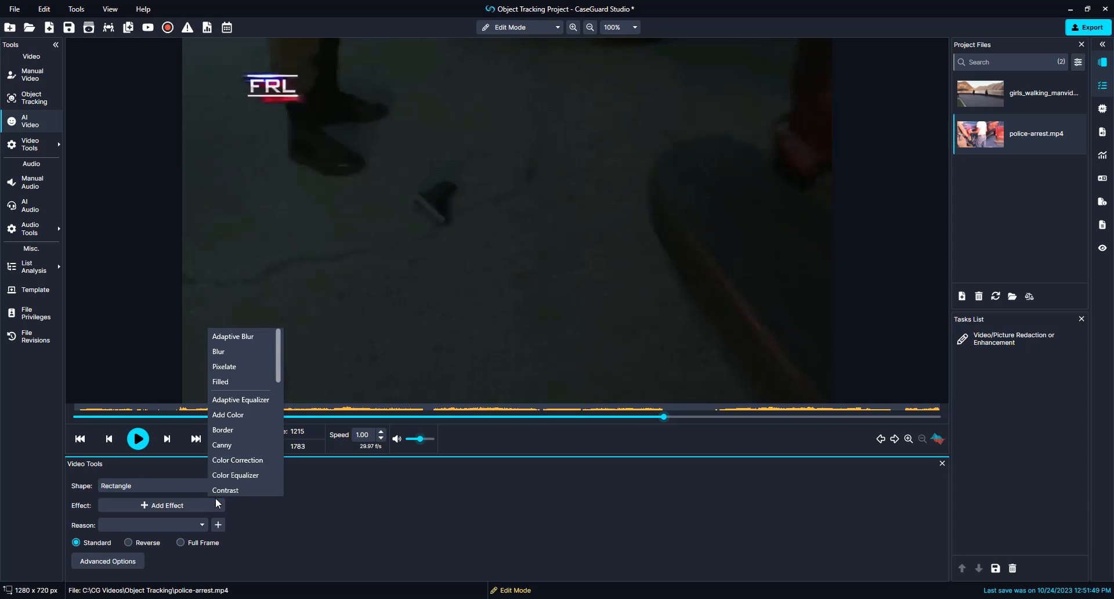
left_click(233, 433)
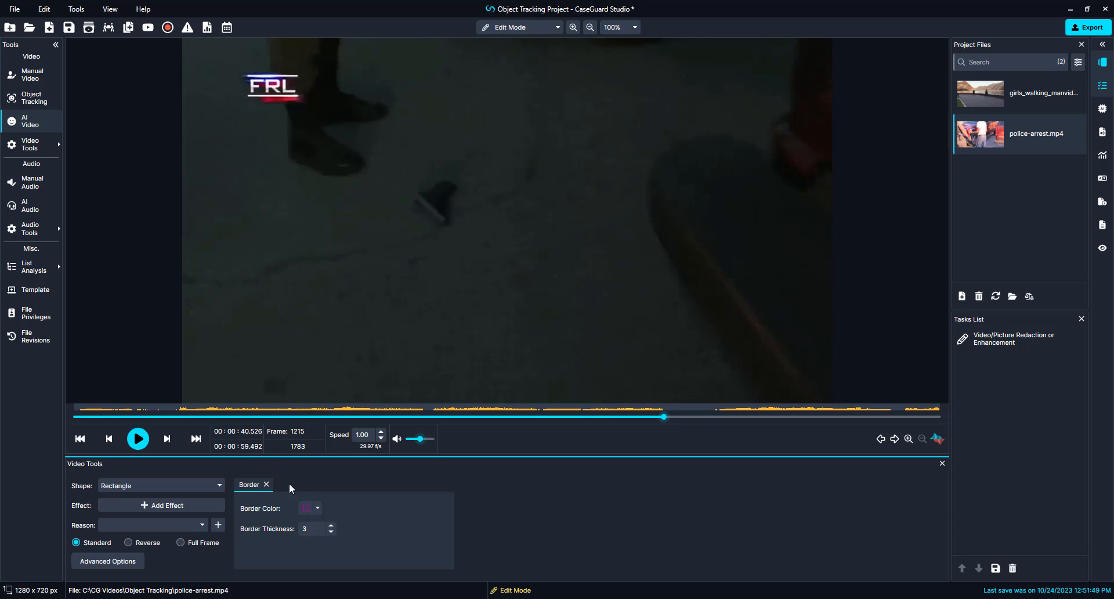
left_click(315, 505)
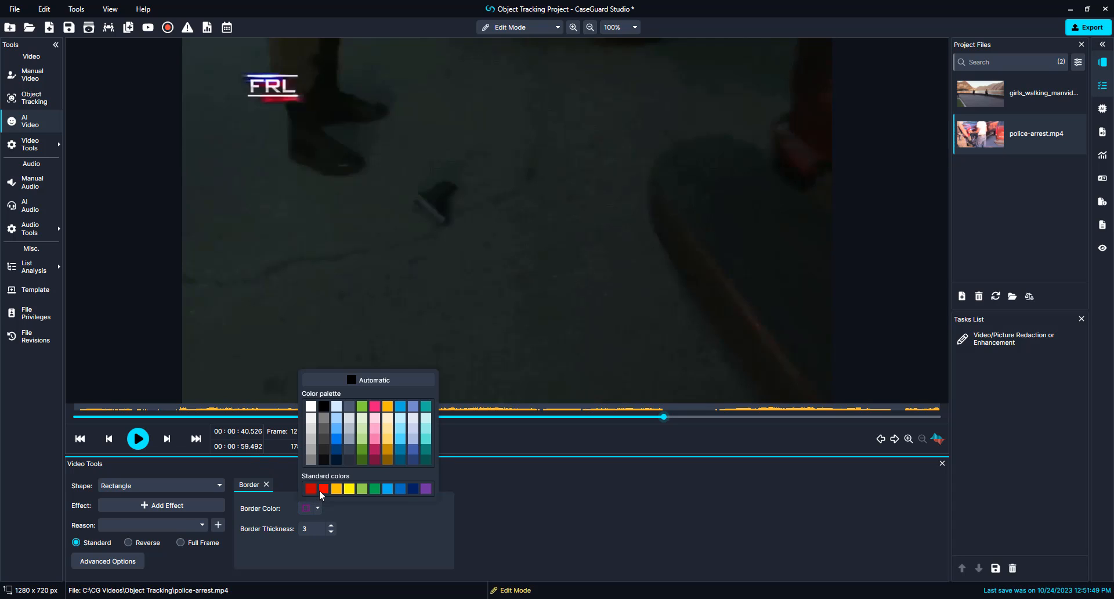
left_click(324, 489)
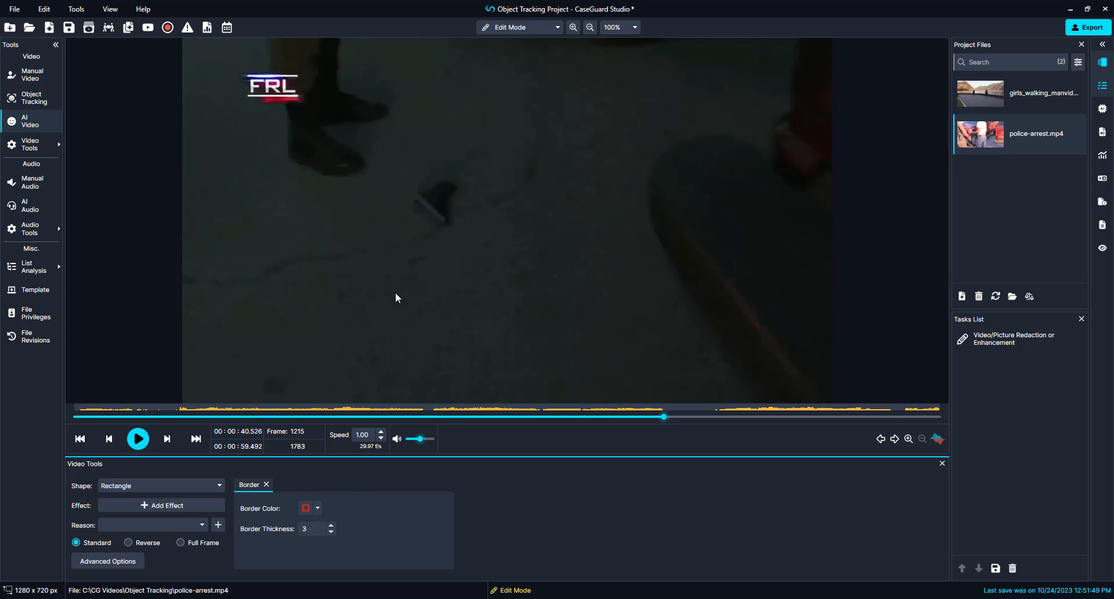
Track the gun on the ground with a rectangle at 0.25 speed and enlarge the box to cover it at frame 1227.
left_click_drag(410, 176, 464, 233)
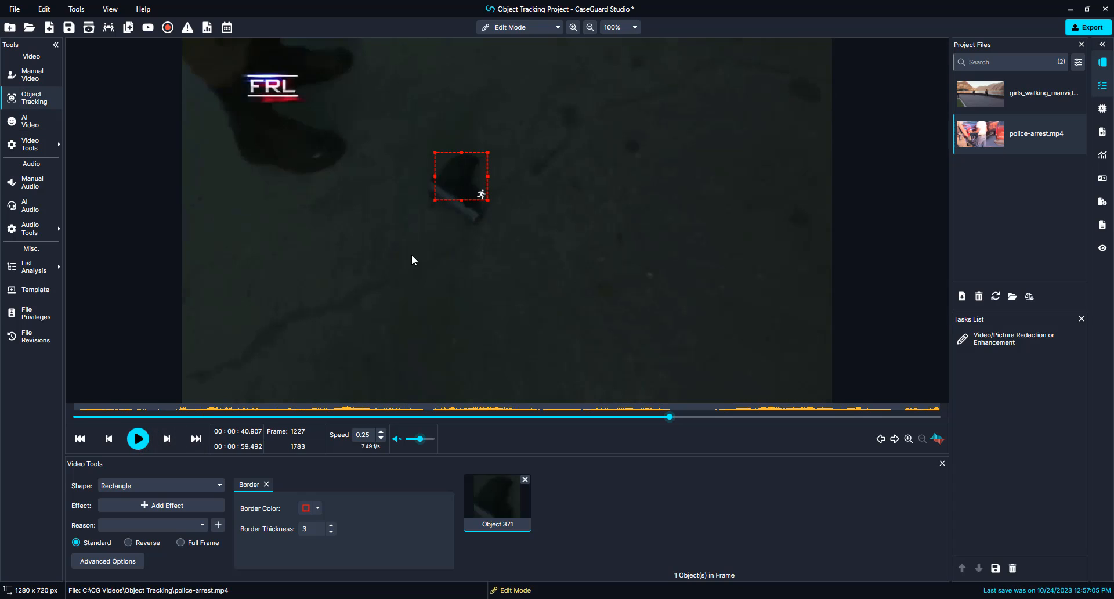
left_click_drag(463, 201, 463, 224)
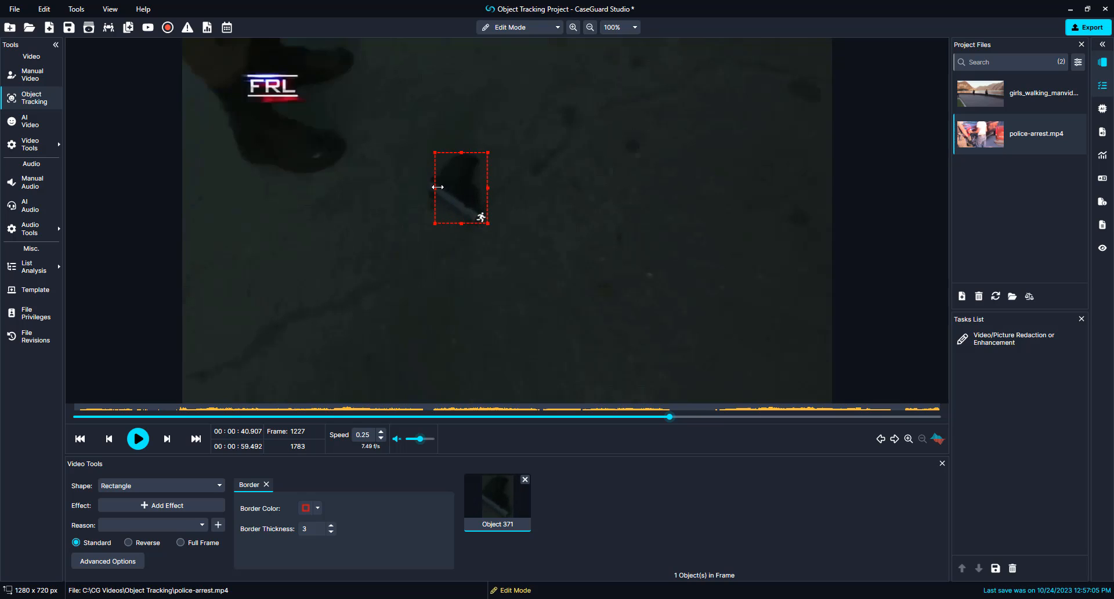
left_click_drag(436, 187, 424, 187)
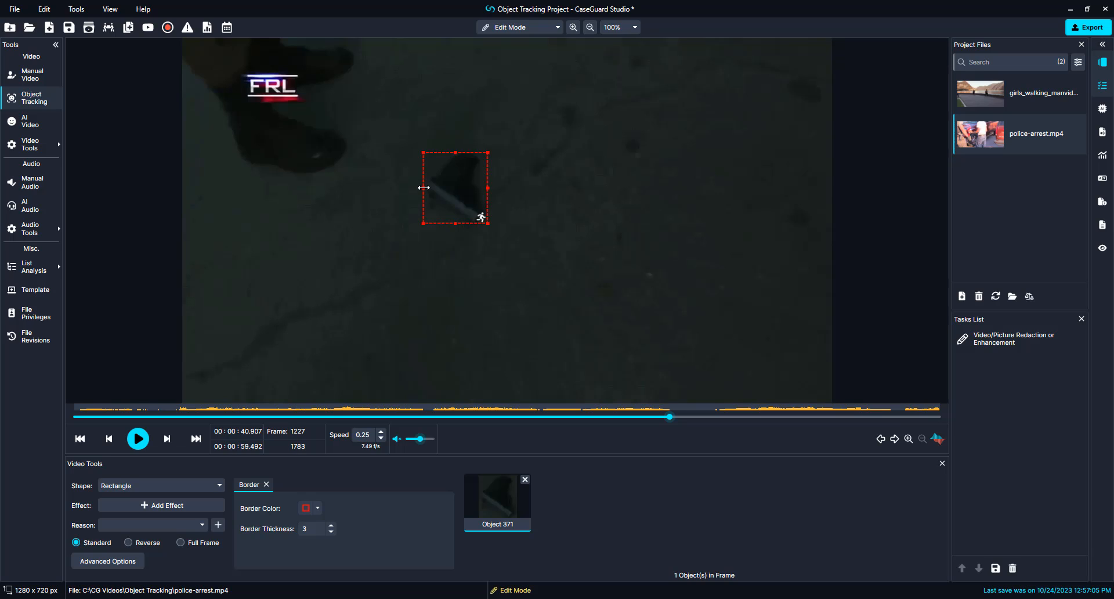
Continue tracking the gun to frame 1250 and enlarge the box from its lower-right corner to enclose the gun.
key("space")
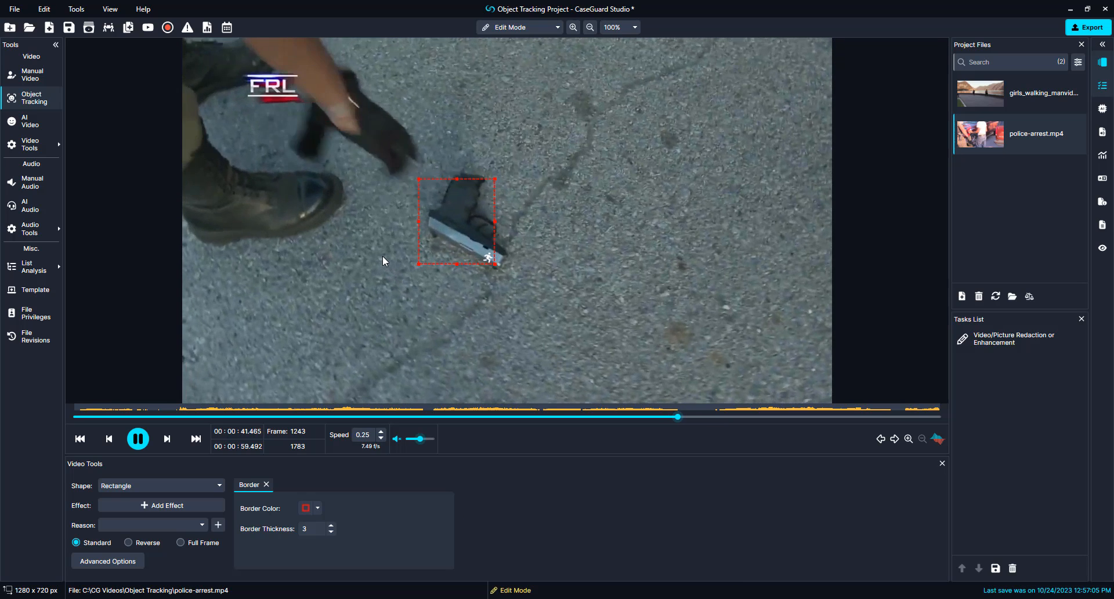
key("space")
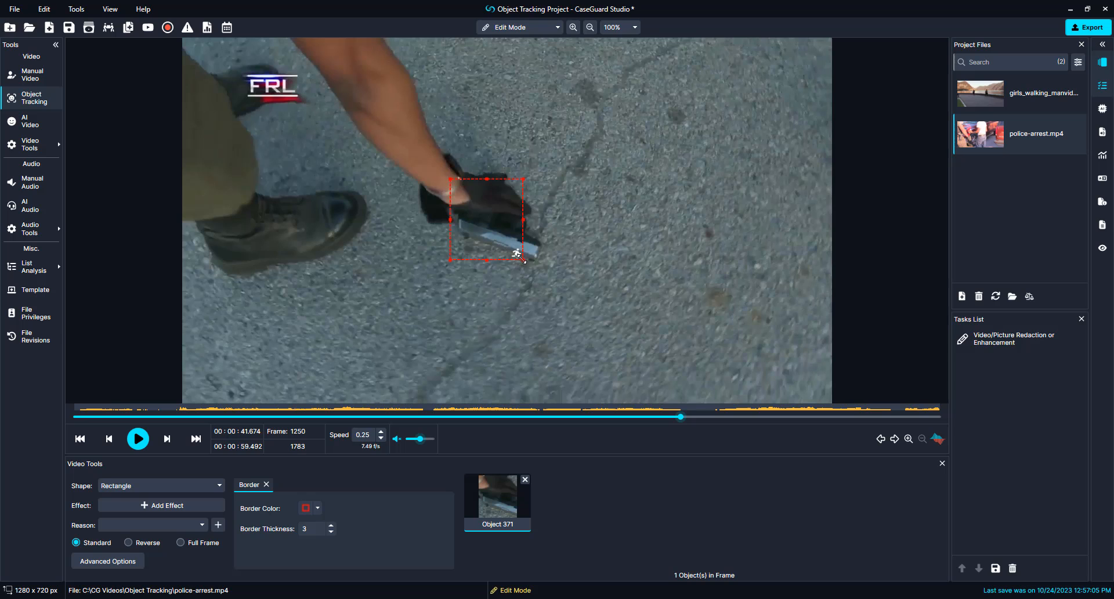
left_click_drag(522, 258, 549, 268)
Resume tracking to frame 1268 and move and resize the box to fit the gun in the officer's hand.
key("space")
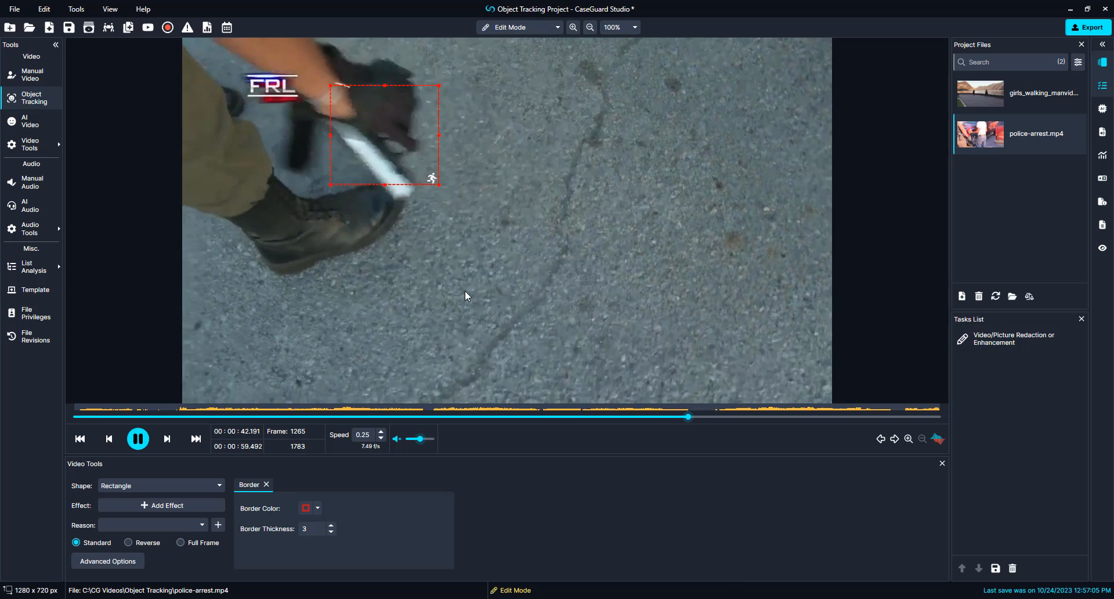
key("space")
left_click_drag(377, 246, 303, 161)
left_click_drag(267, 199, 274, 221)
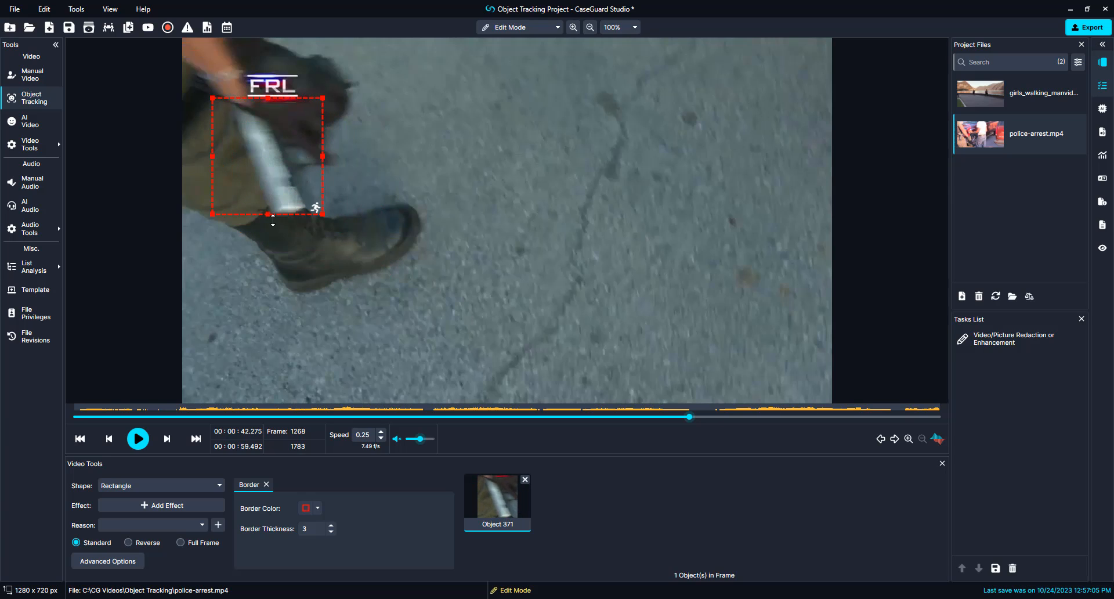
left_click_drag(213, 167, 235, 167)
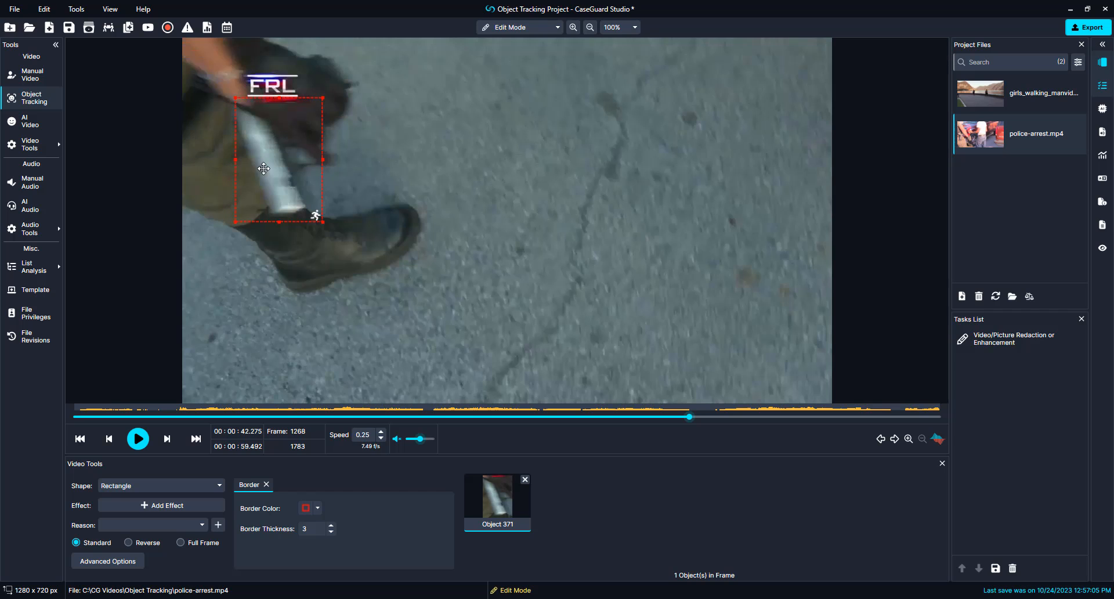
left_click_drag(322, 164, 256, 116)
Track on past frame 1275 and readjust the box so it follows the gun at the frame's upper edge.
key("space")
key("space")
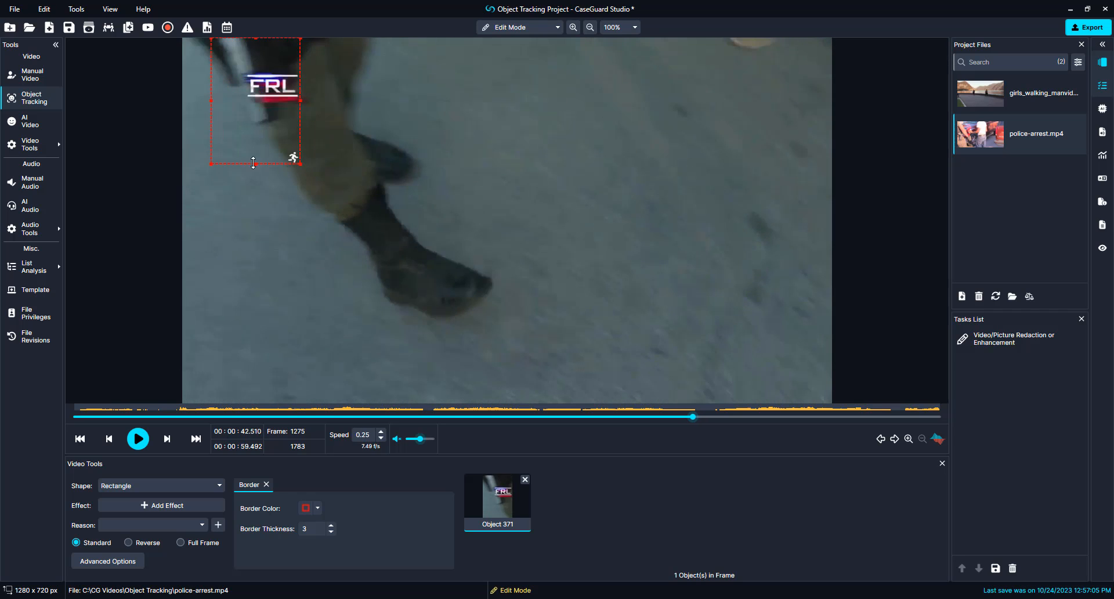
key("space")
left_click_drag(253, 165, 439, 90)
key("space")
Advance the gun tracking frame by frame to frame 1284 and continue tracking to frame 1316.
key("Right")
key("Right")
key("Right")
key("Right")
key("Right")
key("Right")
key("Right")
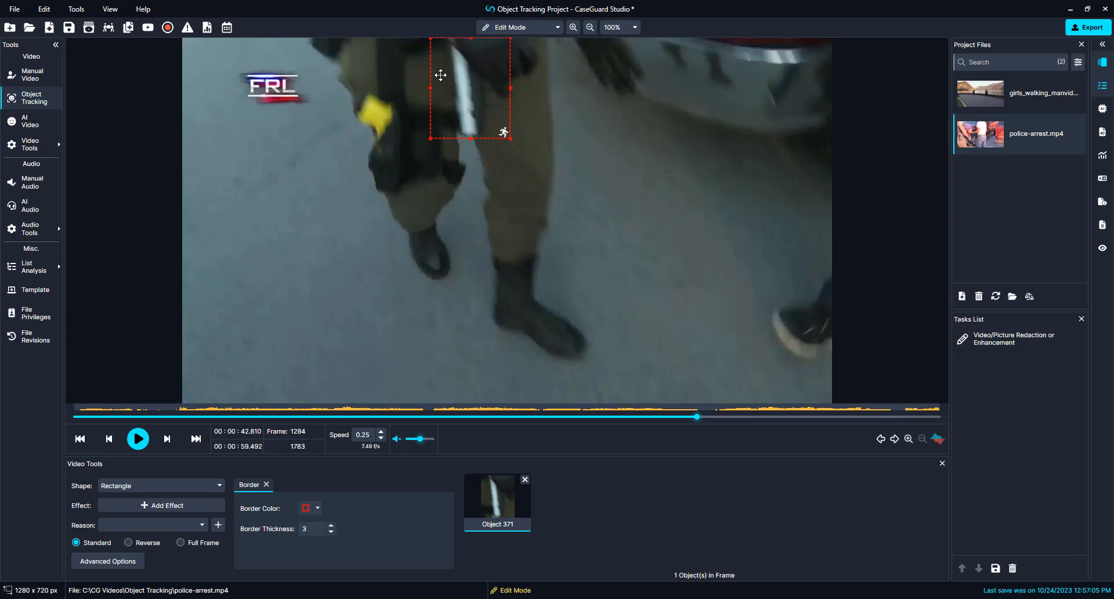
key("space")
key("space")
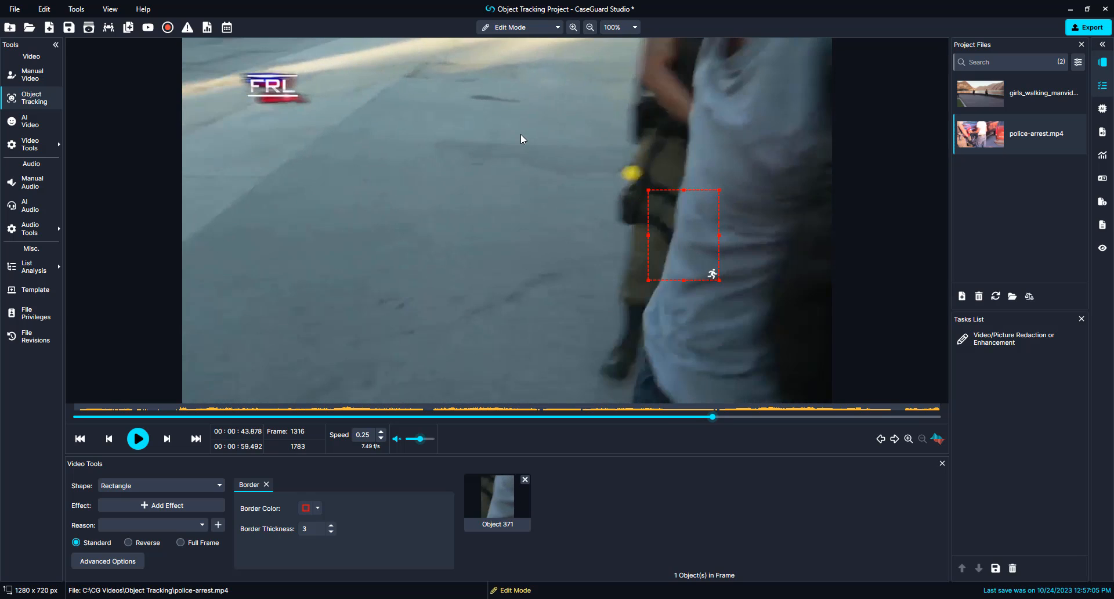
Delete the tracked gun box from the next frames, starting at frame 1316 where the gun leaves view.
key("Left")
key("Right")
left_click(672, 238)
right_click(672, 238)
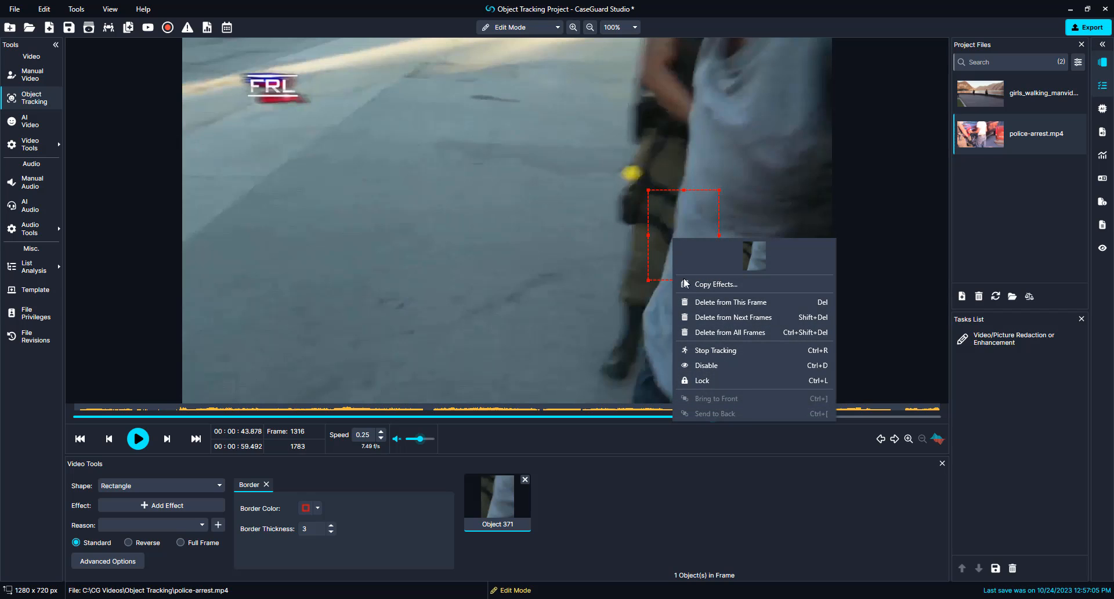
left_click(694, 317)
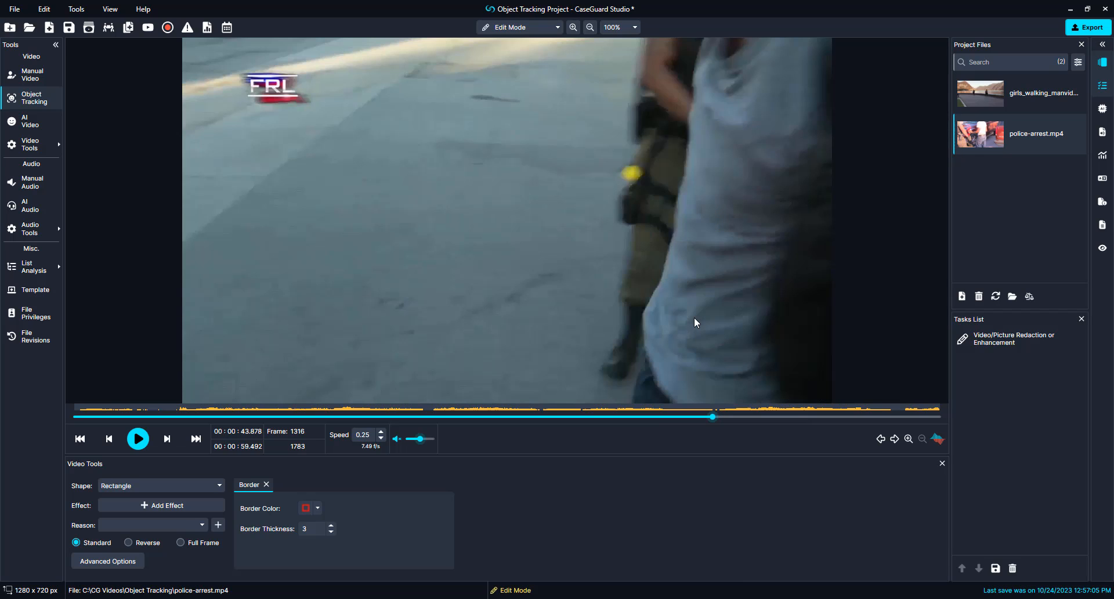
Save the project and play the tracked gun section in Preview Mode, starting from about frame 1219.
left_click_drag(714, 421, 664, 419)
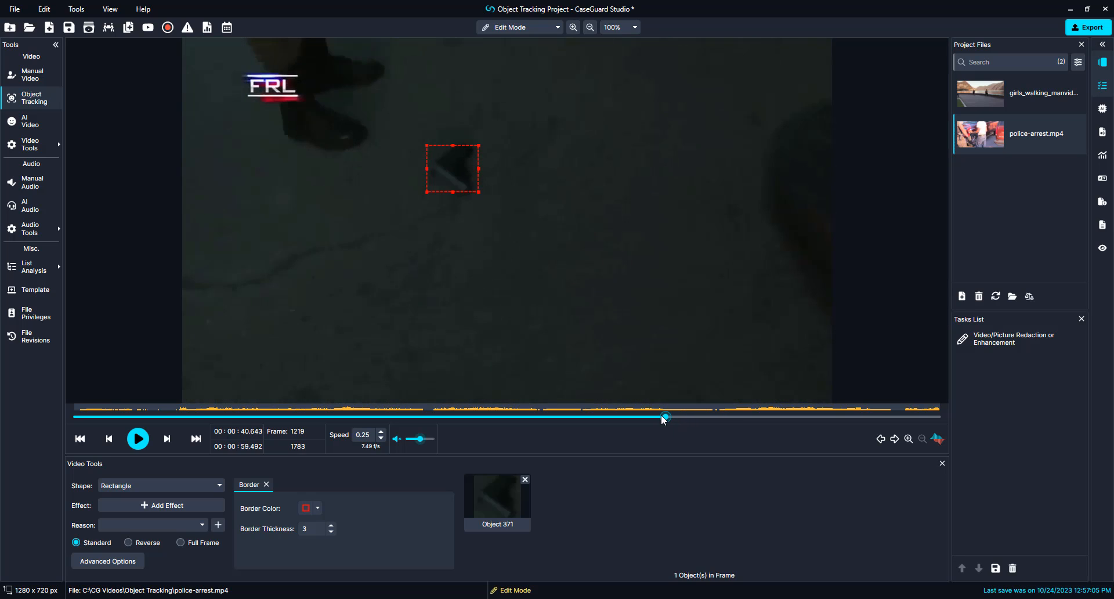
left_click(543, 30)
left_click(549, 72)
key("ctrl+s")
left_click(138, 440)
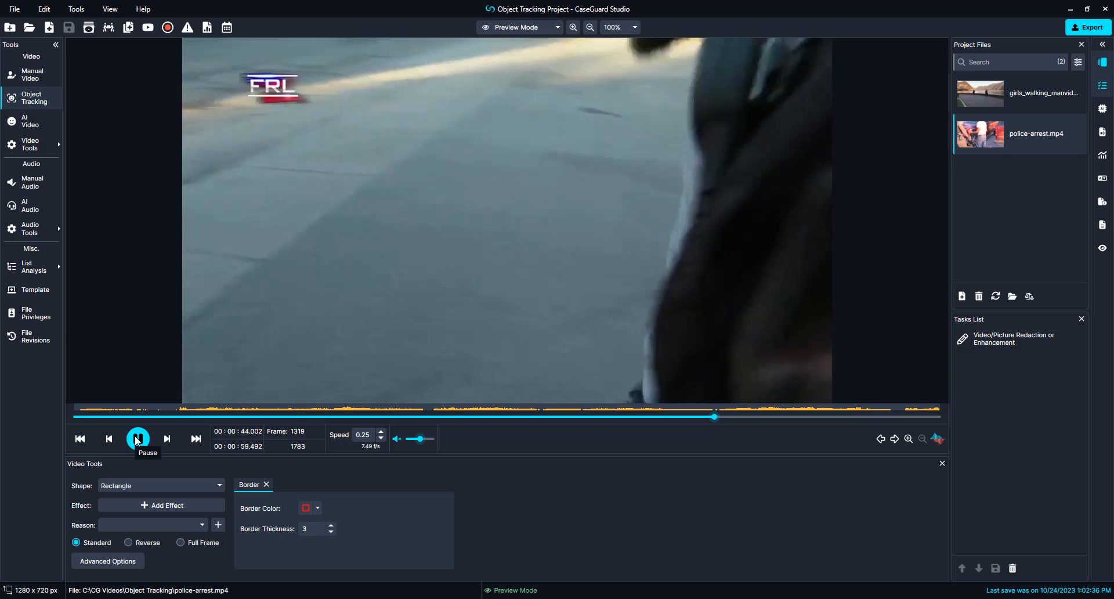
left_click(138, 439)
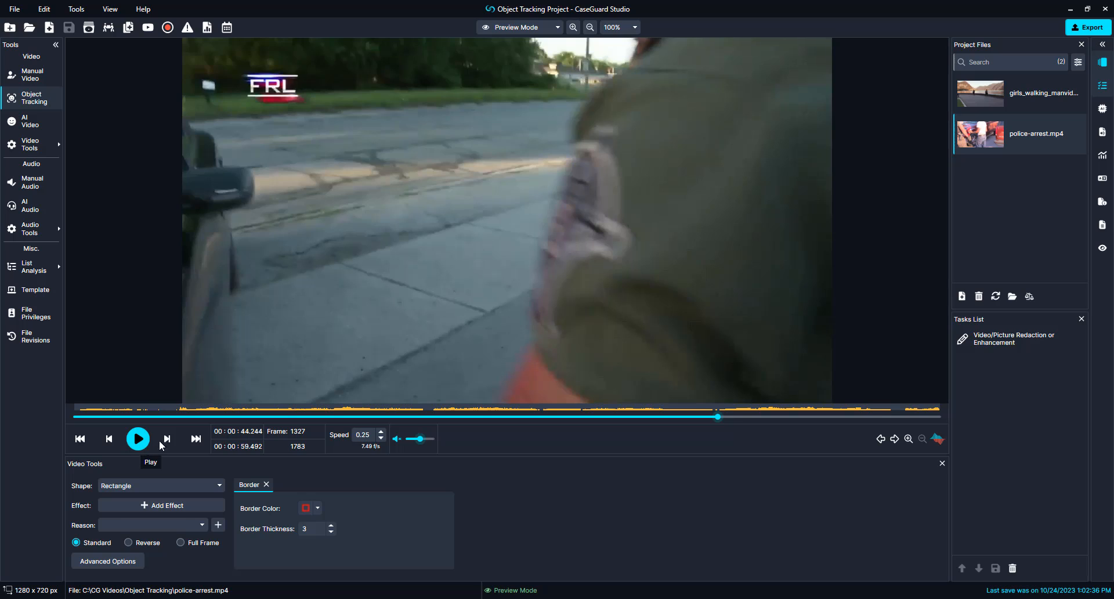
Export the police-arrest video as police-arrest_Redacted in .mp4 format.
left_click(1079, 29)
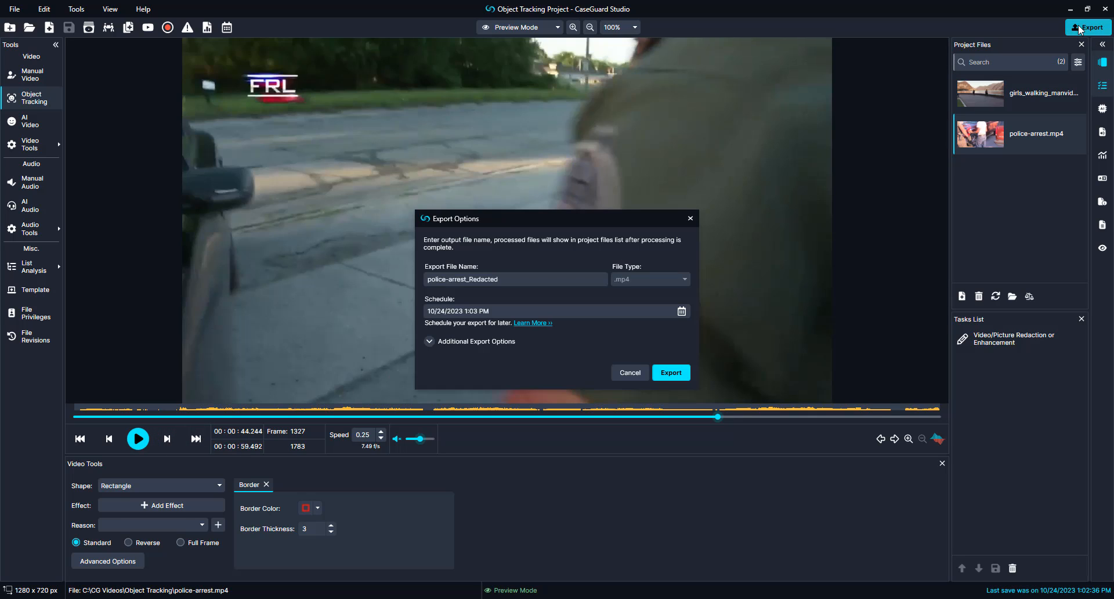
left_click(681, 374)
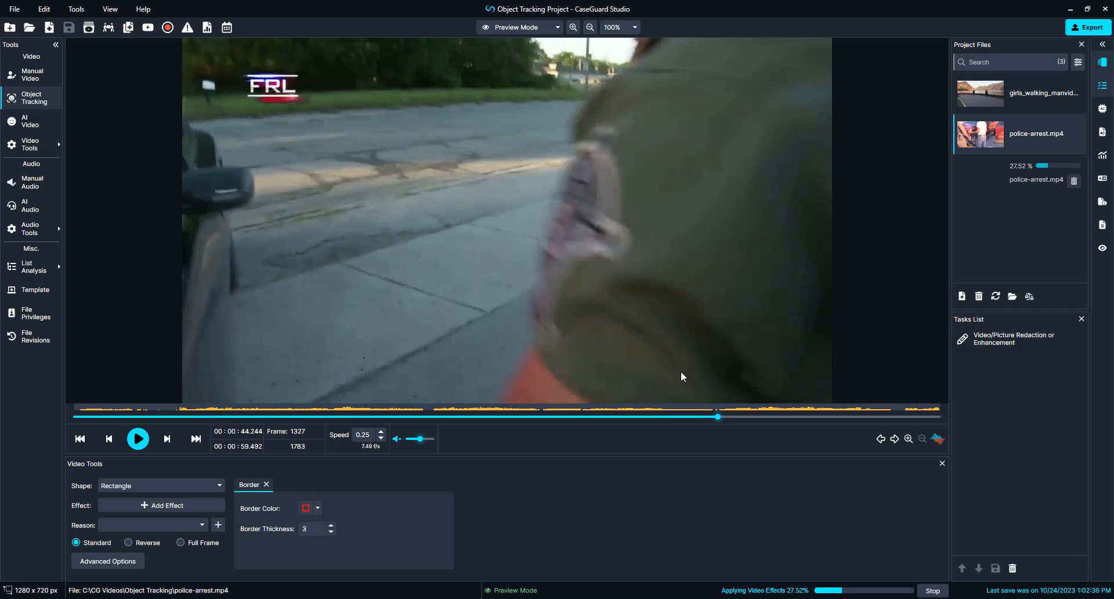